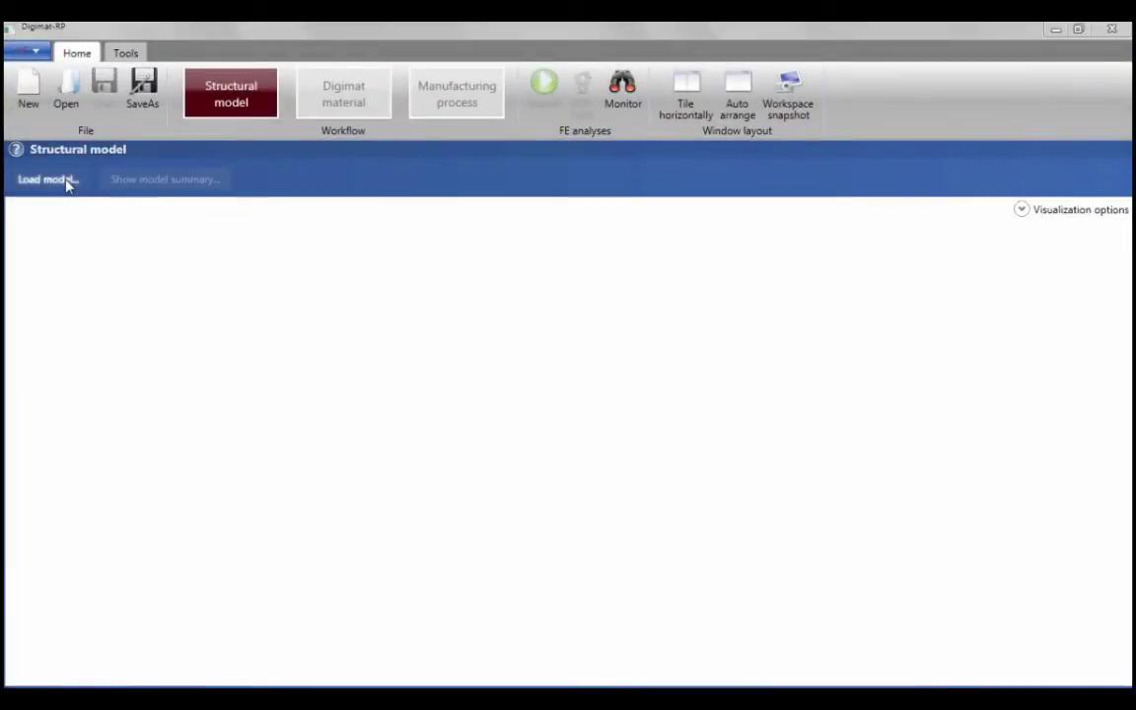
Load EngineBlockMarc.dat as the Marc structural model and dismiss its model summary
left_click(67, 184)
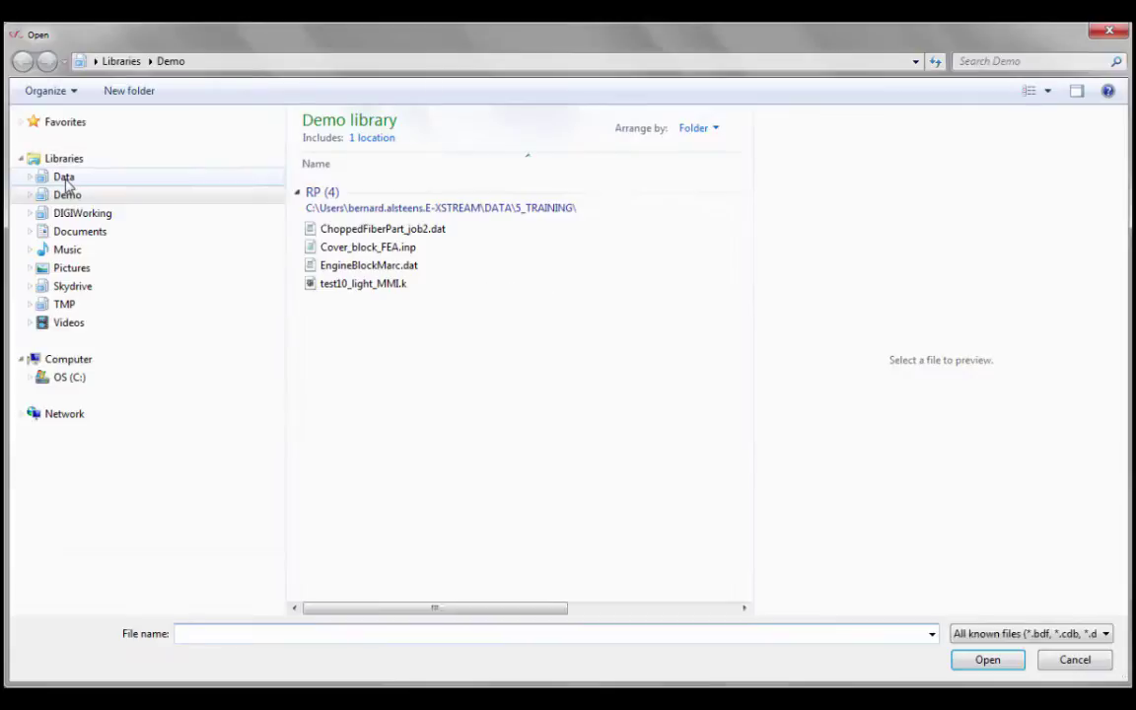
double_click(361, 268)
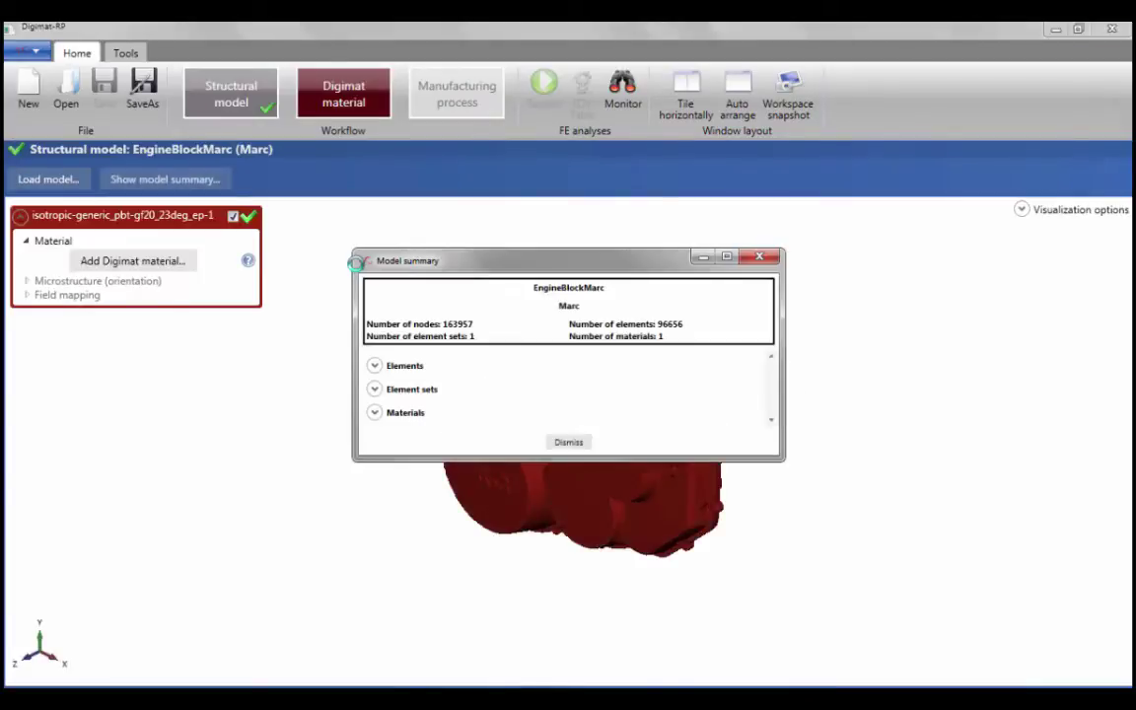
left_click(567, 440)
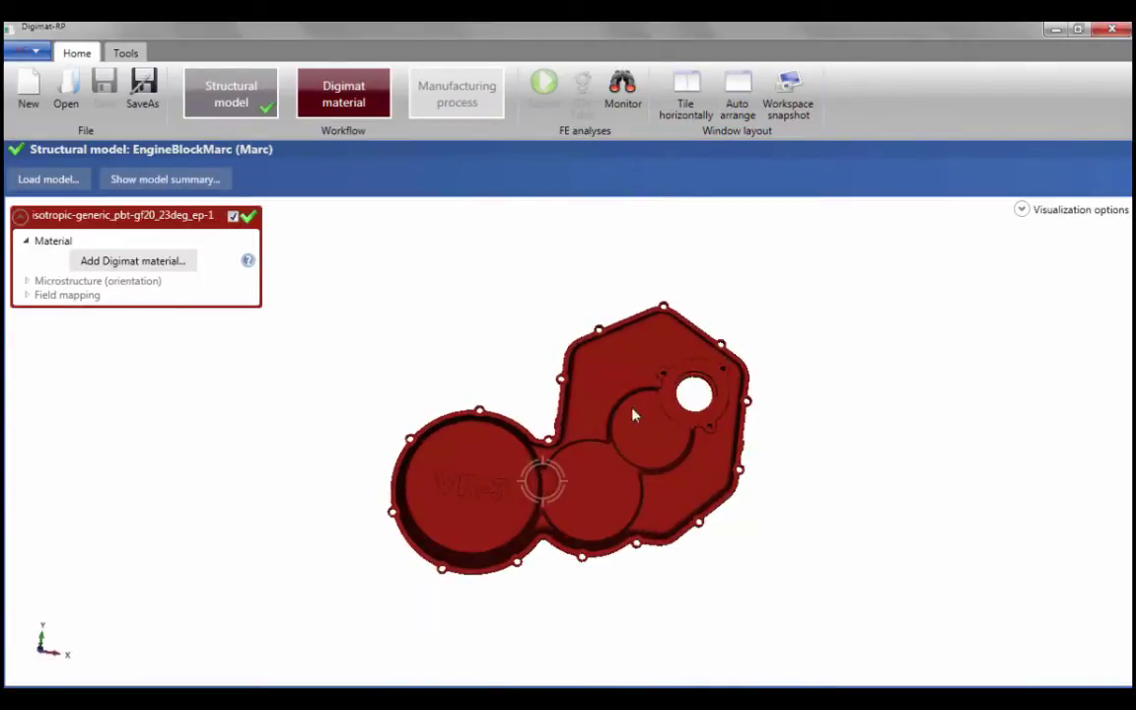
Add a new Digimat material imported from Digimat-MX, connecting to the local materials database
left_click(161, 259)
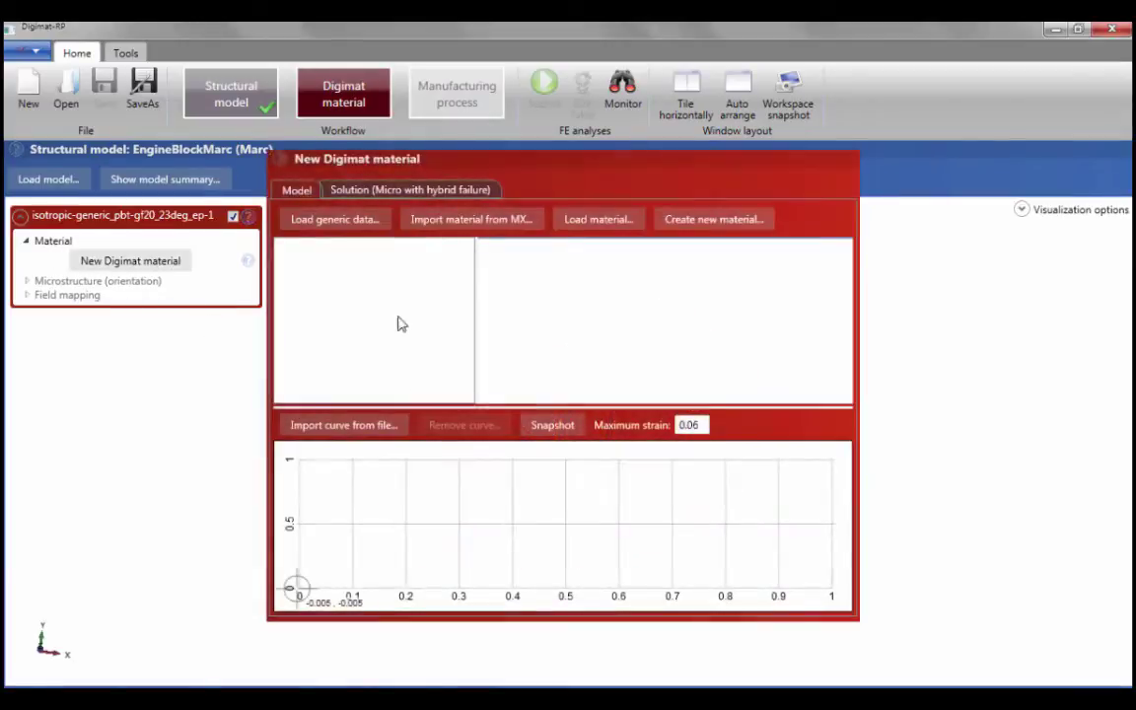
left_click(416, 222)
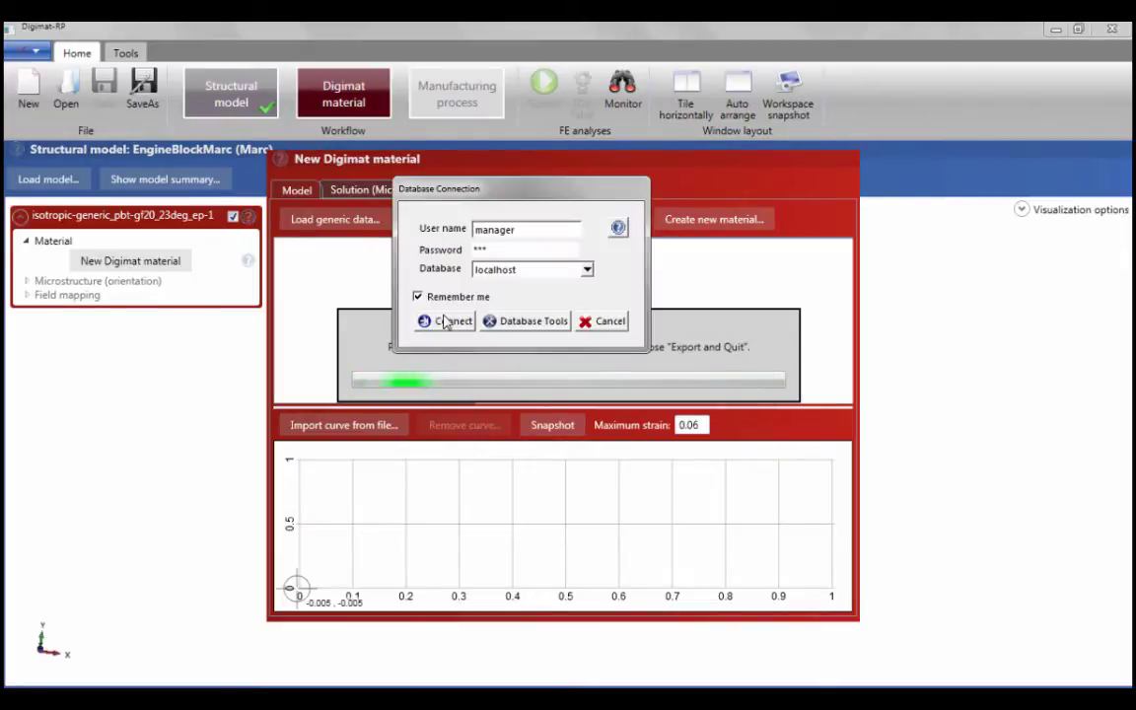
left_click(443, 322)
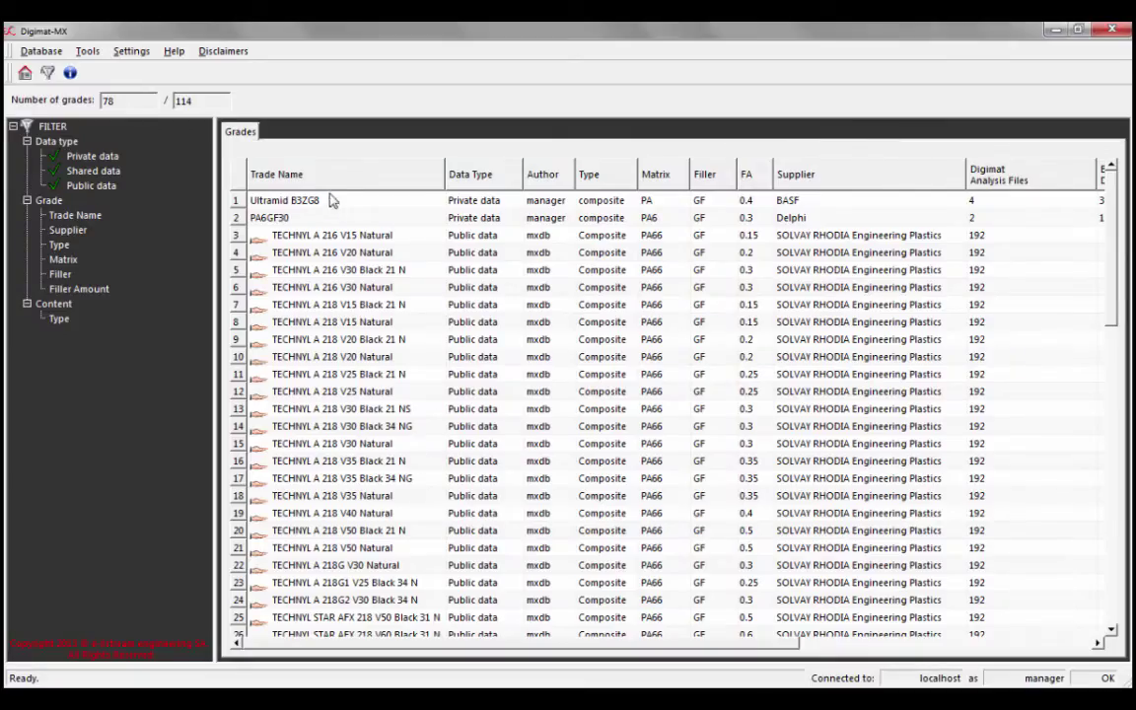
Sort grades by Trade Name and list the Digimat analysis files of e-X_GENERIC_PA6_GF30
left_click(297, 176)
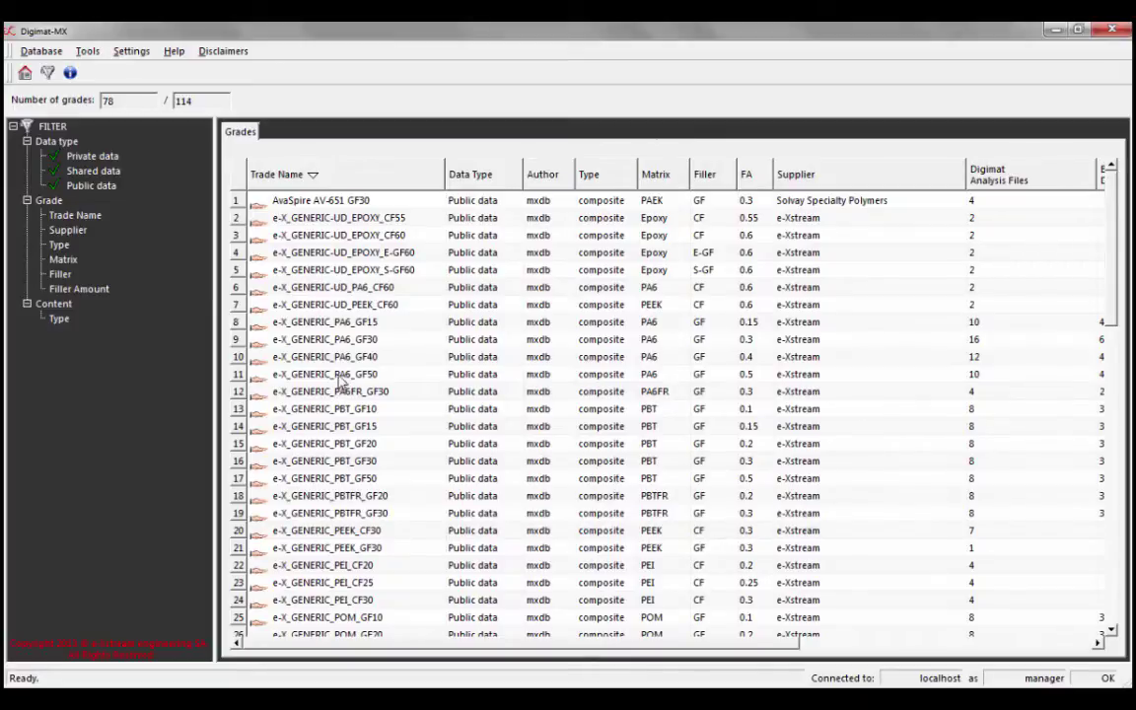
left_click(340, 340)
right_click(341, 345)
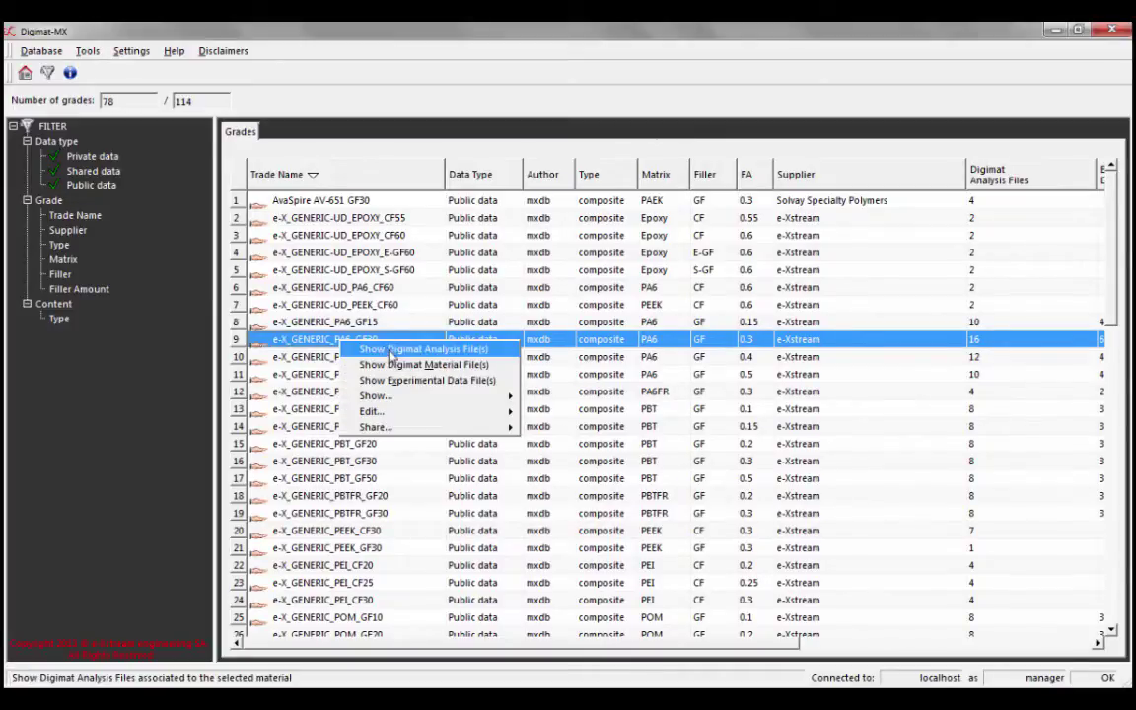
left_click(392, 351)
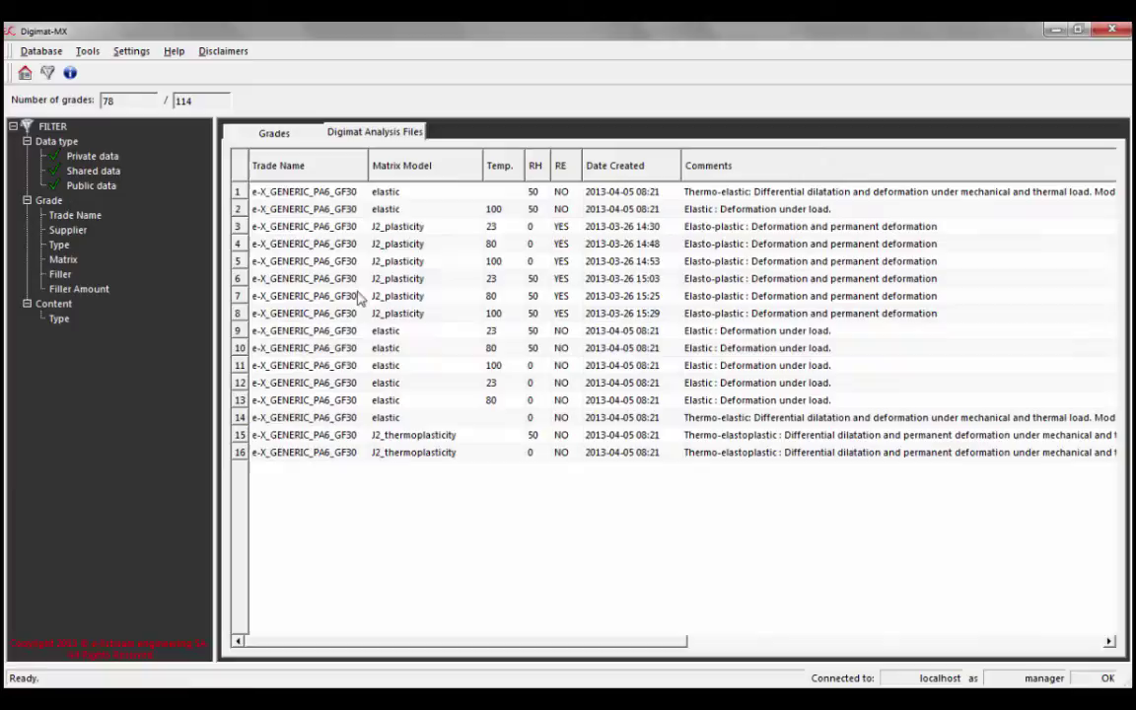
Export the 23 °C J2_plasticity analysis file and quit back to Digimat-RP
left_click(343, 228)
right_click(342, 228)
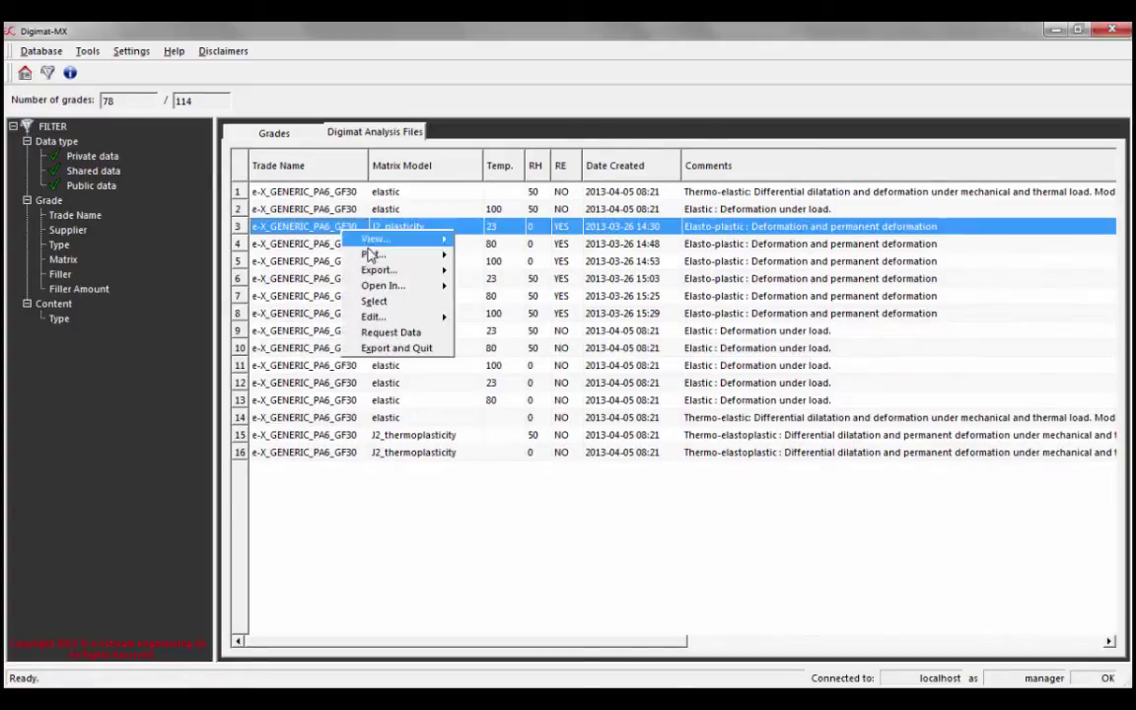
left_click(404, 348)
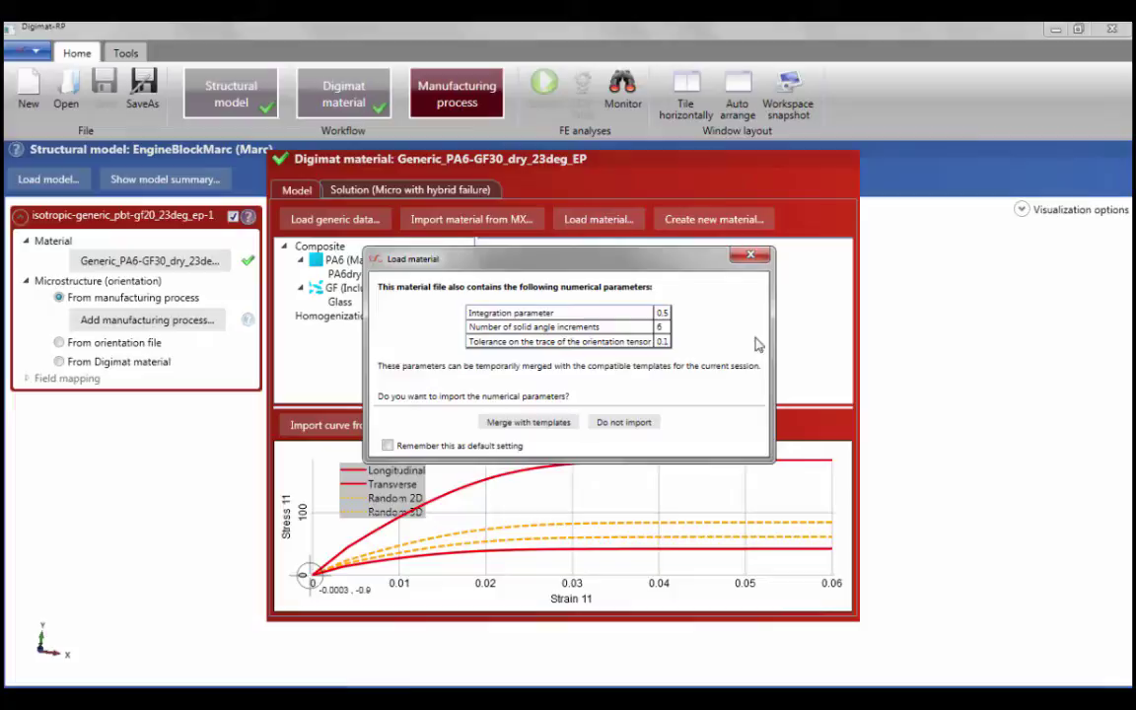
Decline the numerical parameters, inspect the PA6dry matrix, and tile model and material windows
left_click(623, 422)
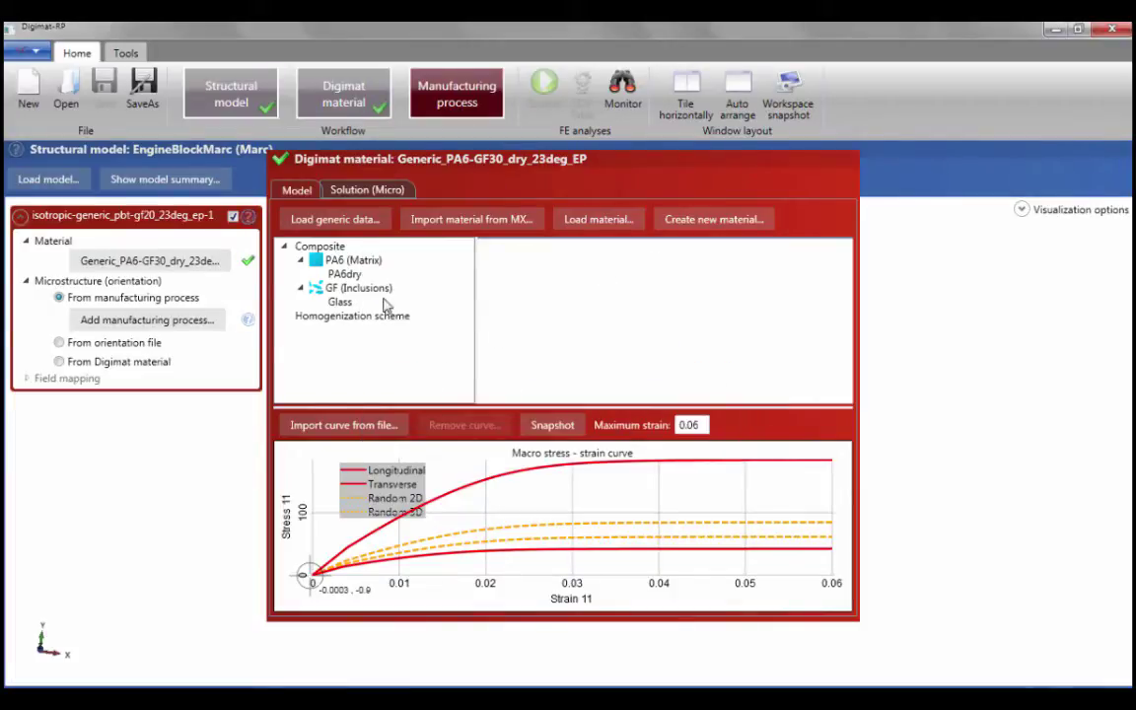
left_click(344, 274)
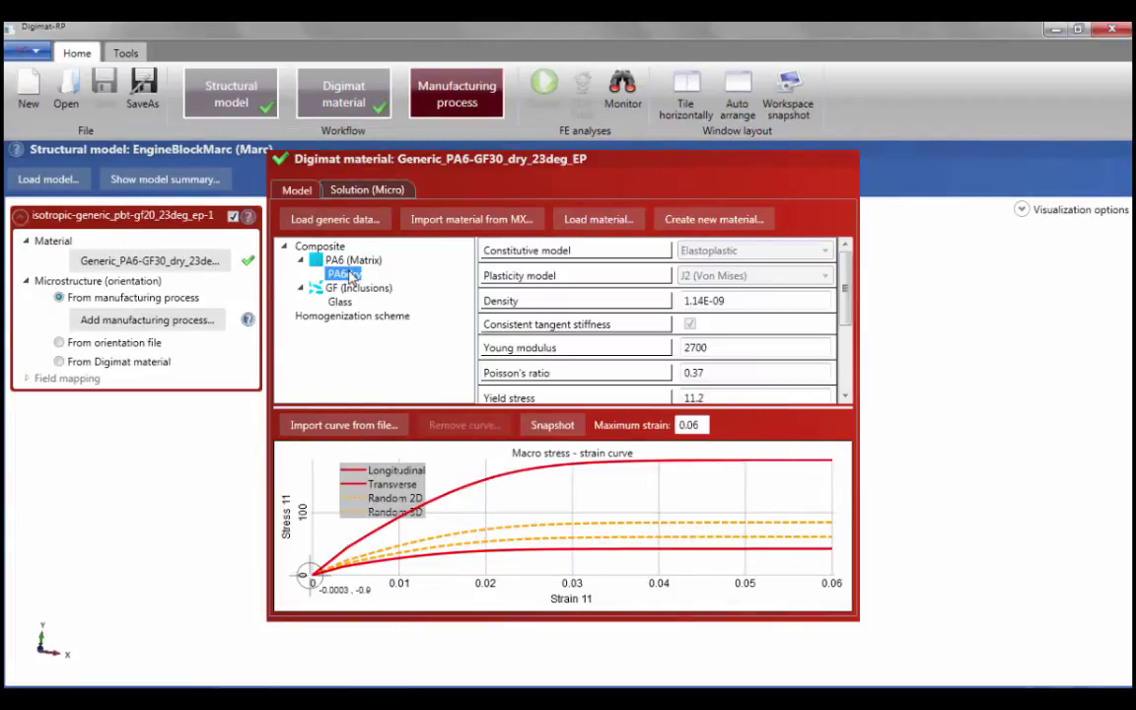
left_click(685, 106)
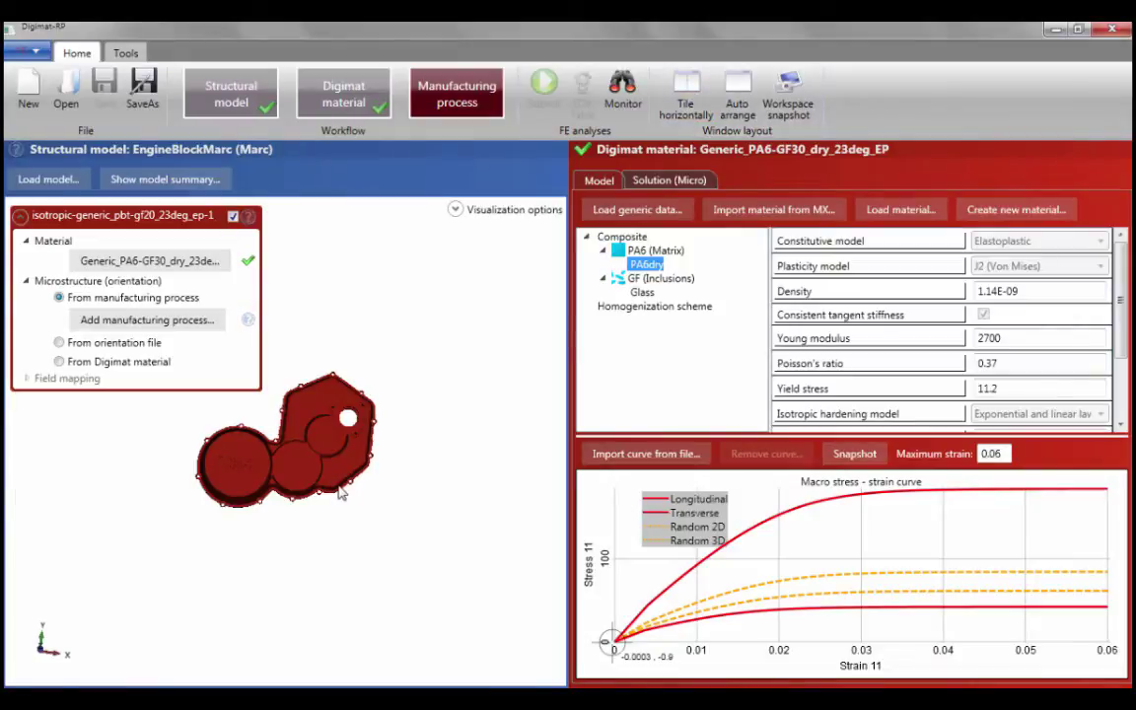
Tilt the engine cover into a 3D view and begin adding a manufacturing process
scroll(341, 493, "up", 3)
left_click_drag(340, 493, 335, 463)
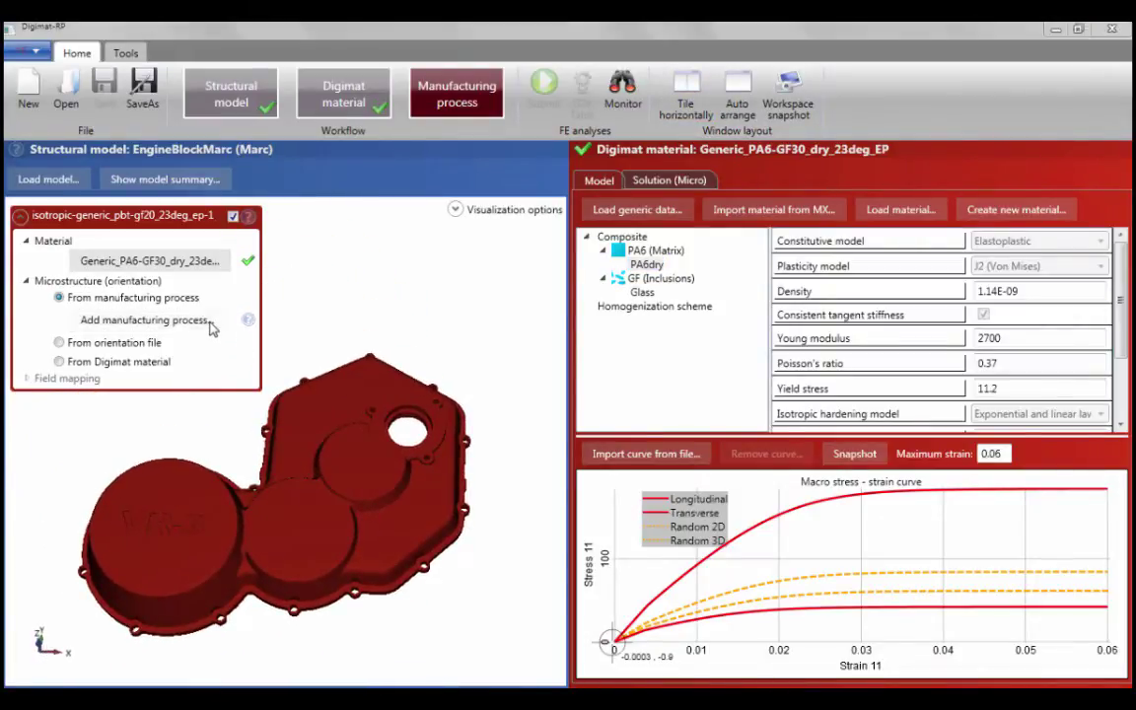
left_click(210, 320)
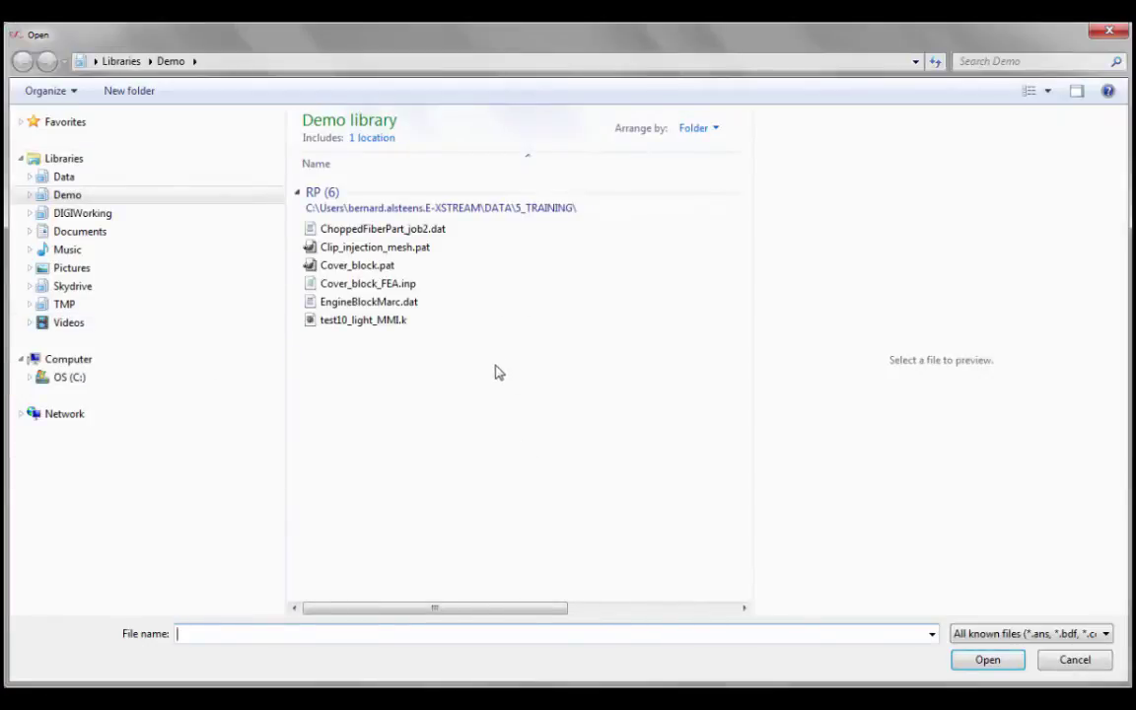
Load Cover_block.pat as the manufacturing-process mesh and turn it to a front view
double_click(386, 264)
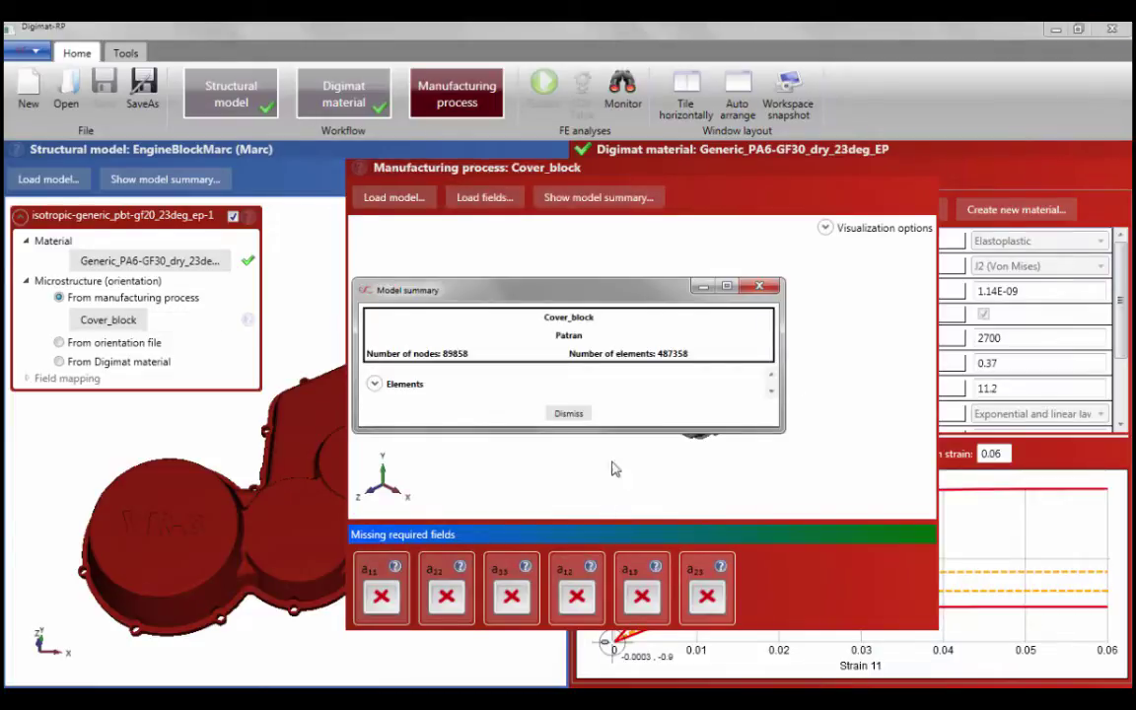
left_click(569, 414)
left_click_drag(519, 329, 651, 328)
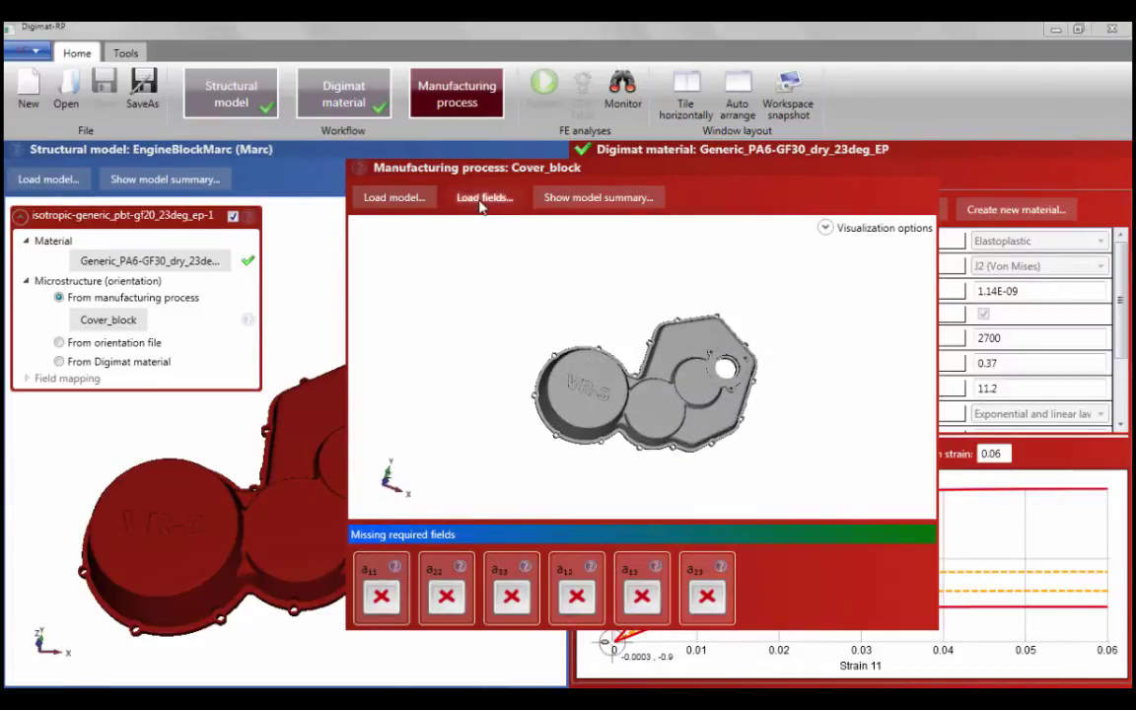
Load orientation fields from Engine_cover_block_FiberOrientation.xml, display a11, and tile the three windows
left_click(483, 197)
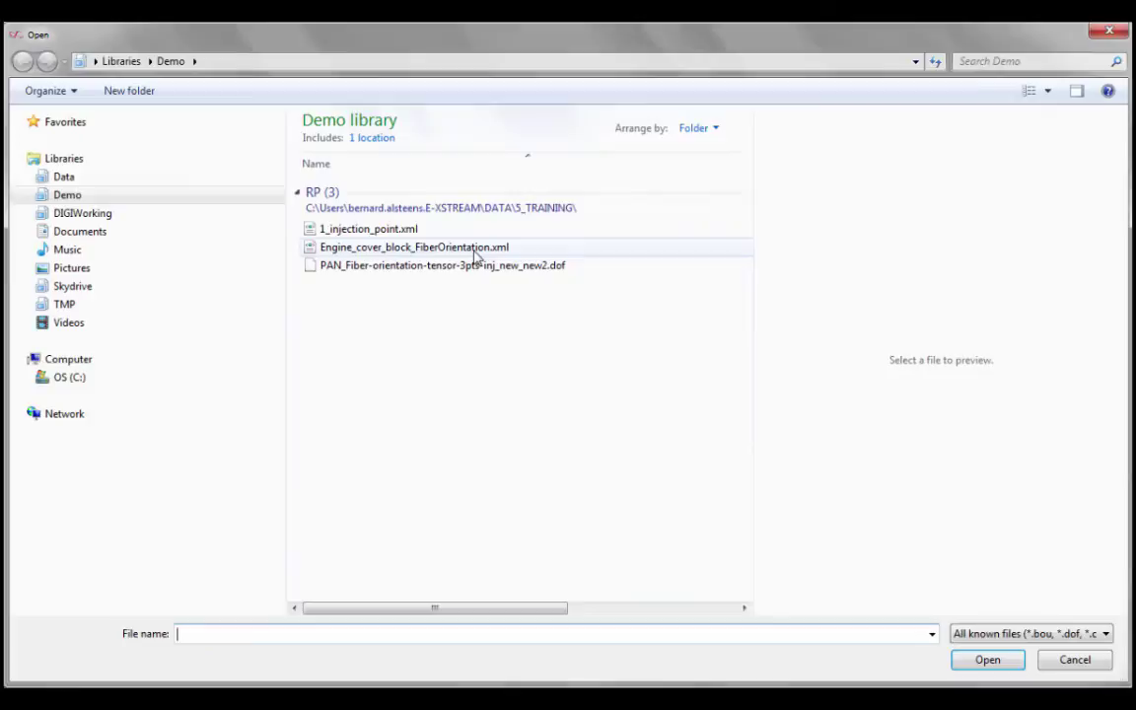
left_click(475, 247)
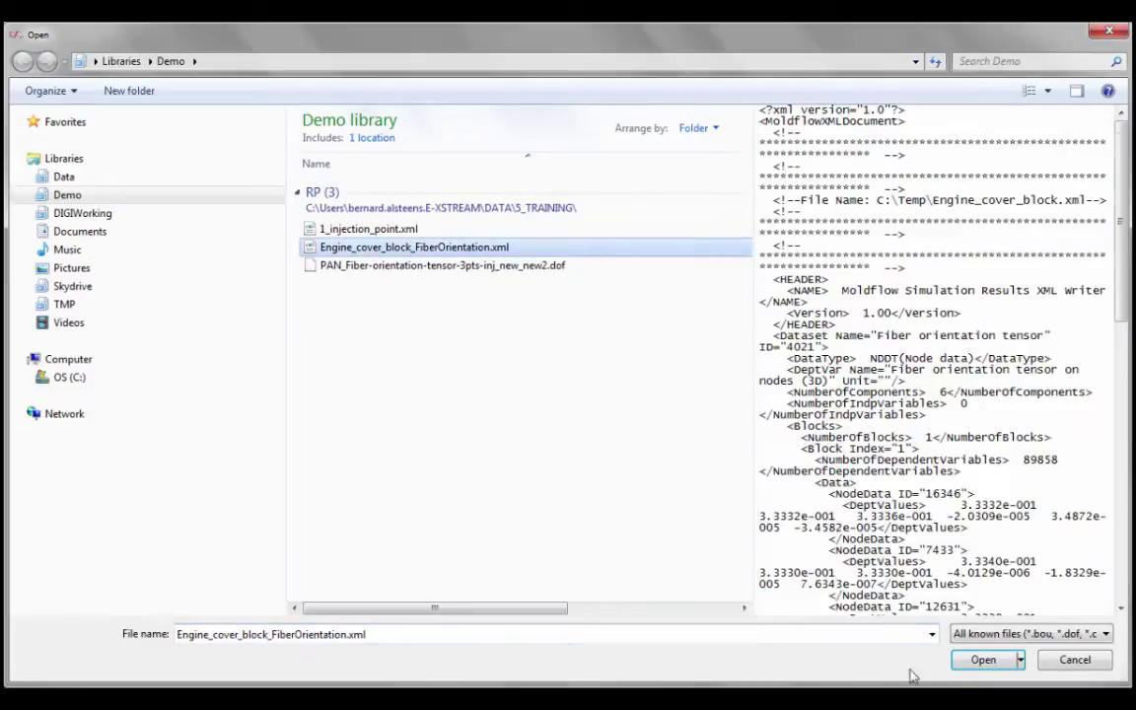
left_click(986, 660)
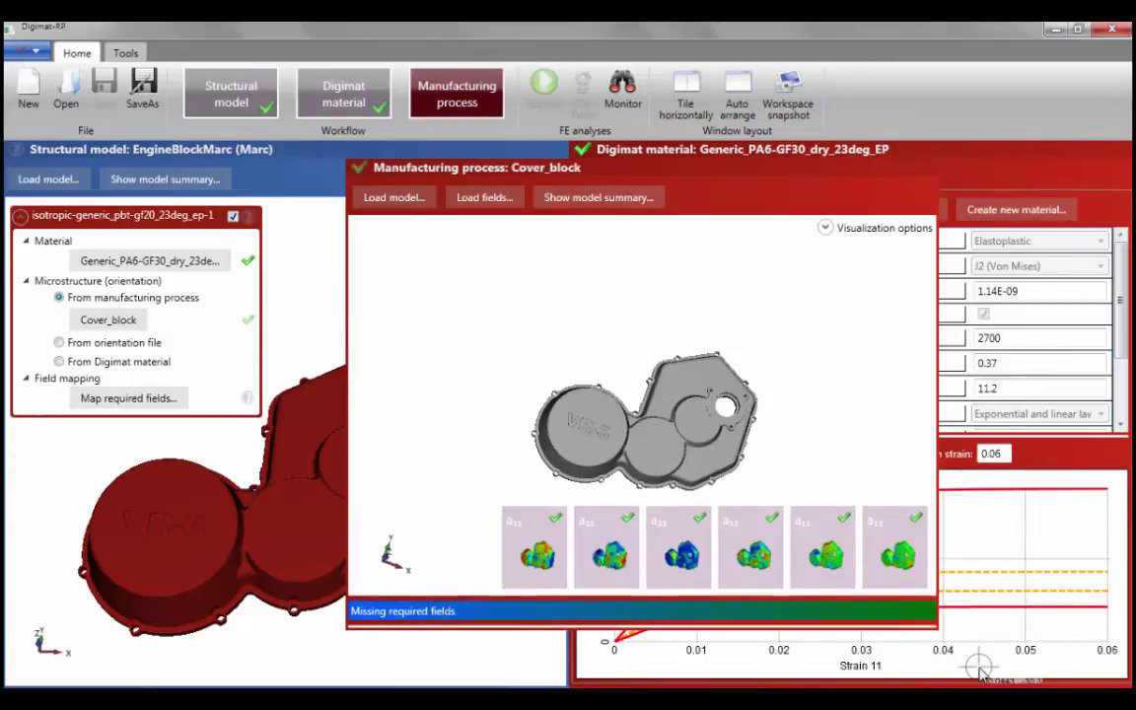
left_click(537, 582)
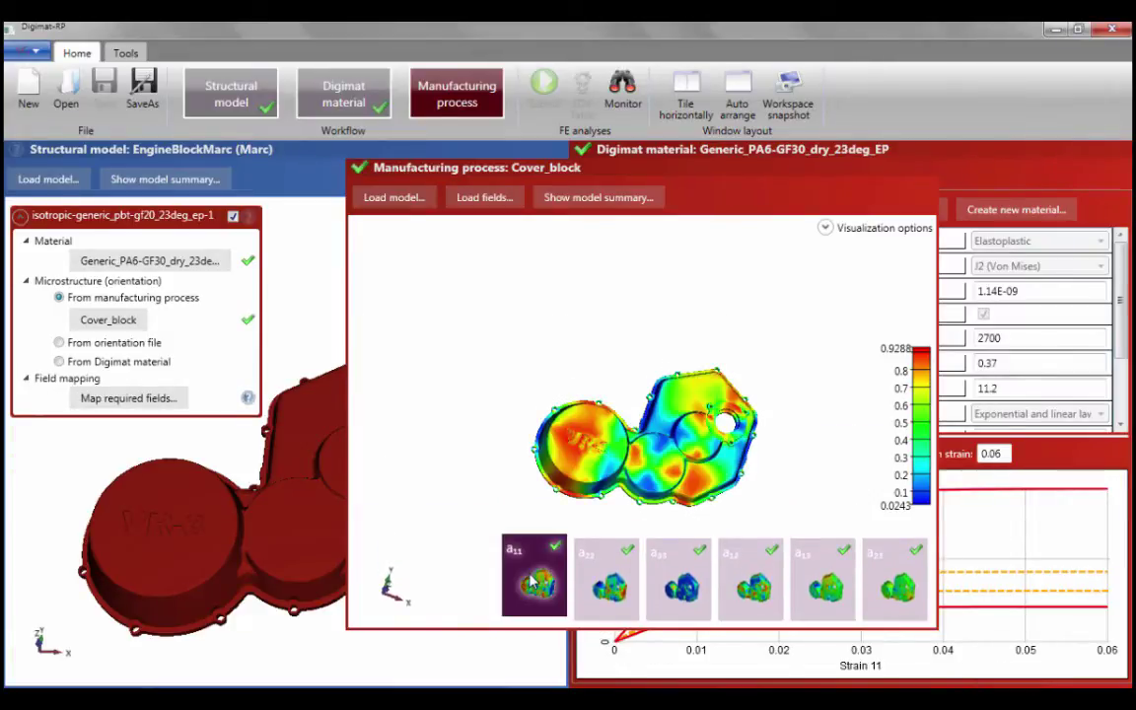
left_click(698, 94)
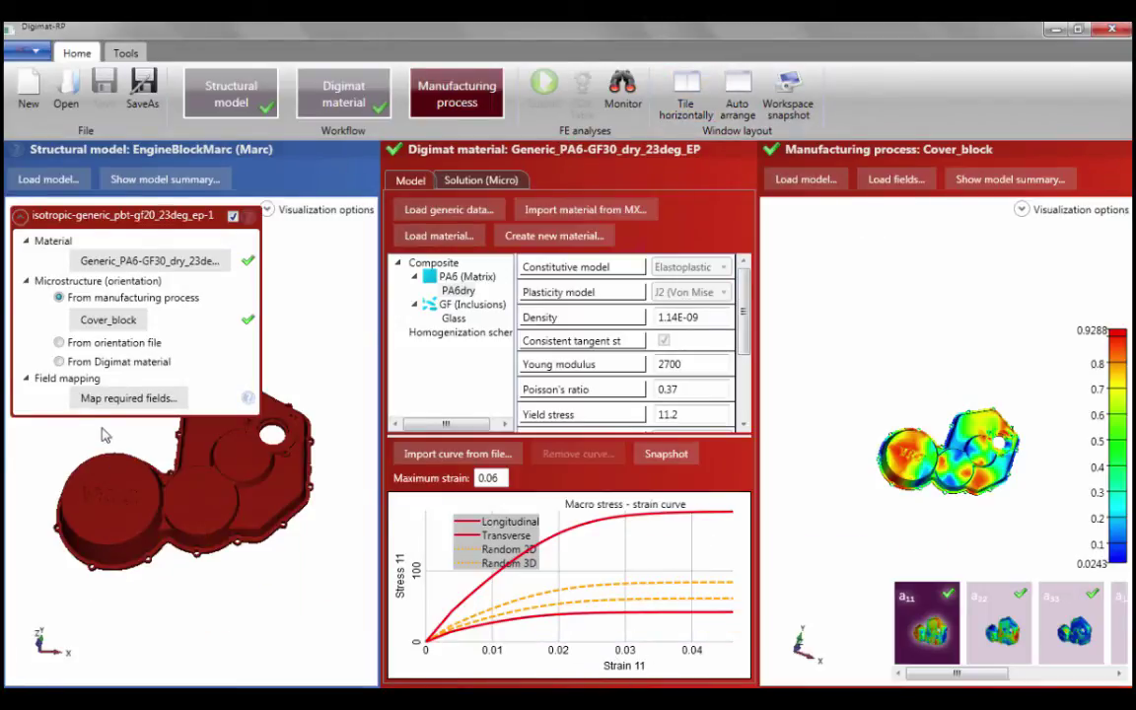
Map the orientation fields onto EngineBlockMarc automatically with scale factor 1000
left_click(146, 404)
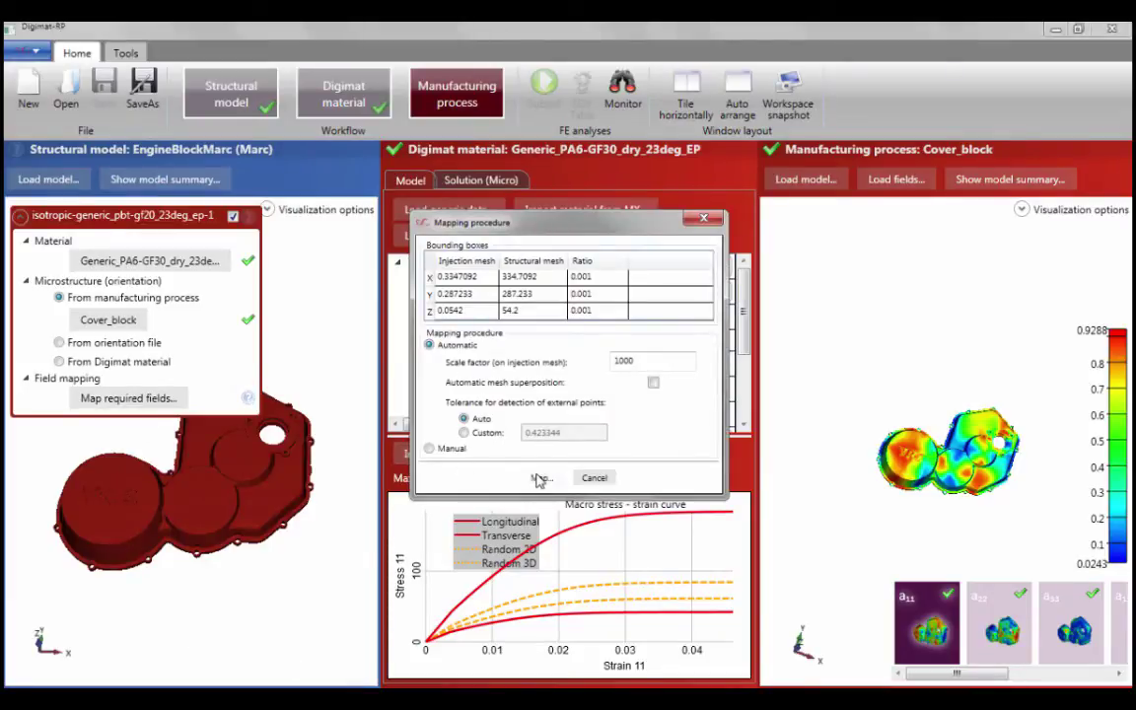
left_click(541, 478)
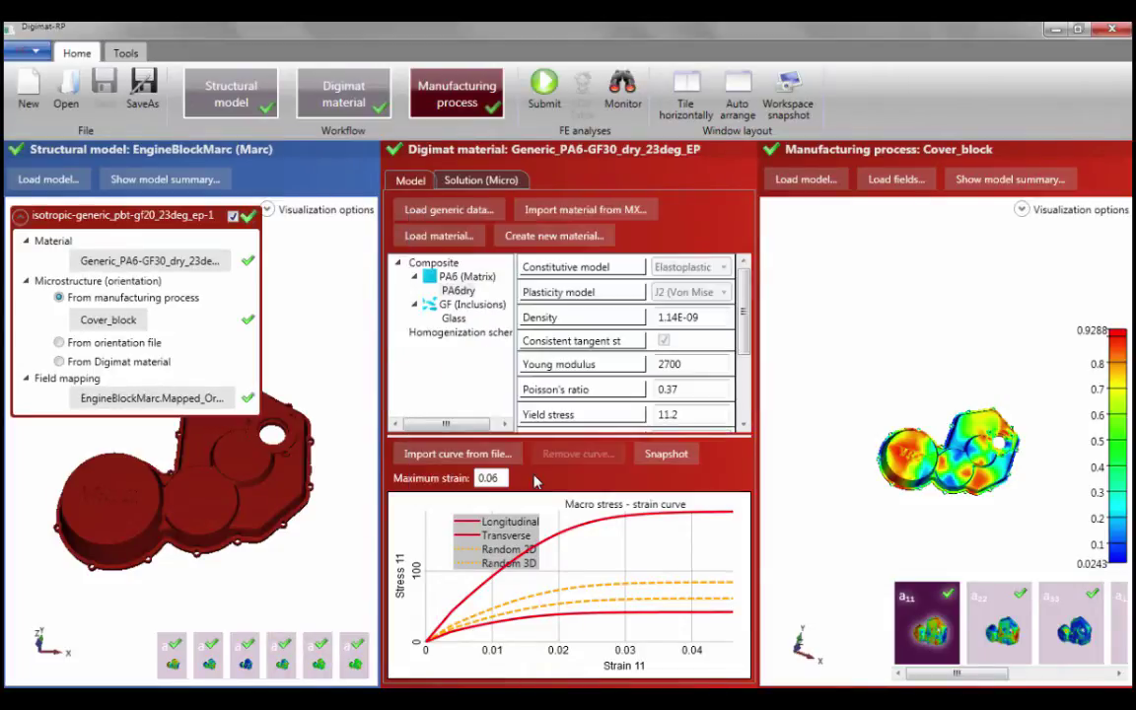
Show mapped a11 on the engine cover beside the rotated Cover_block source field
left_click(172, 654)
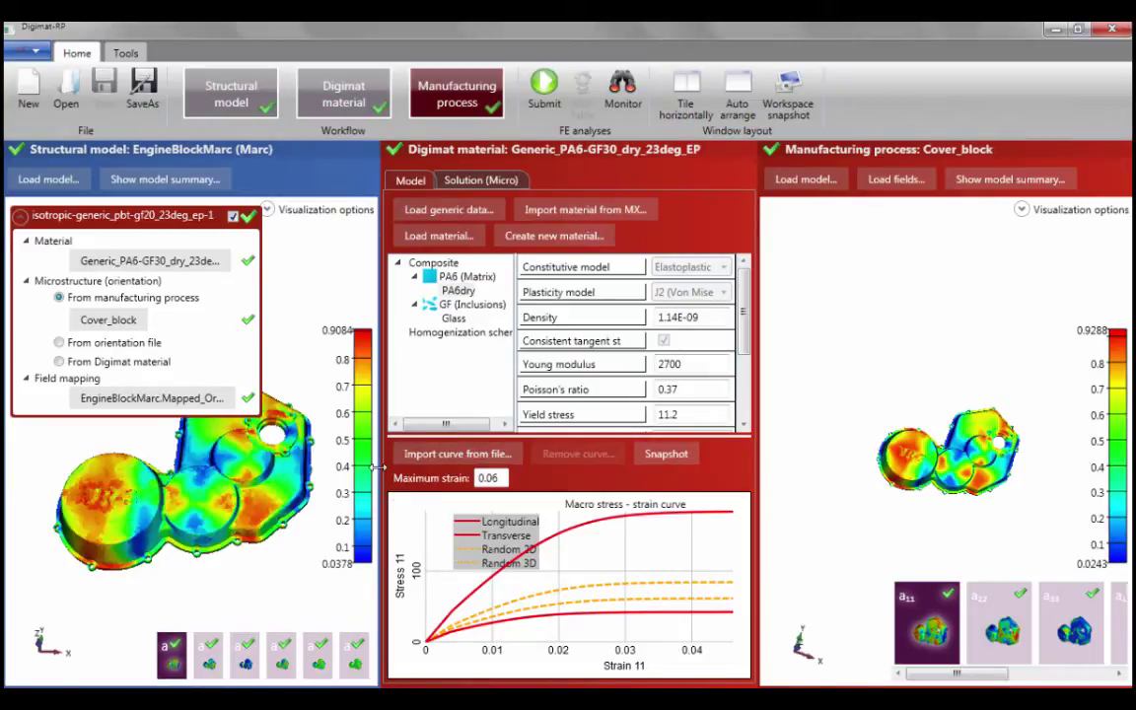
left_click_drag(377, 469, 555, 472)
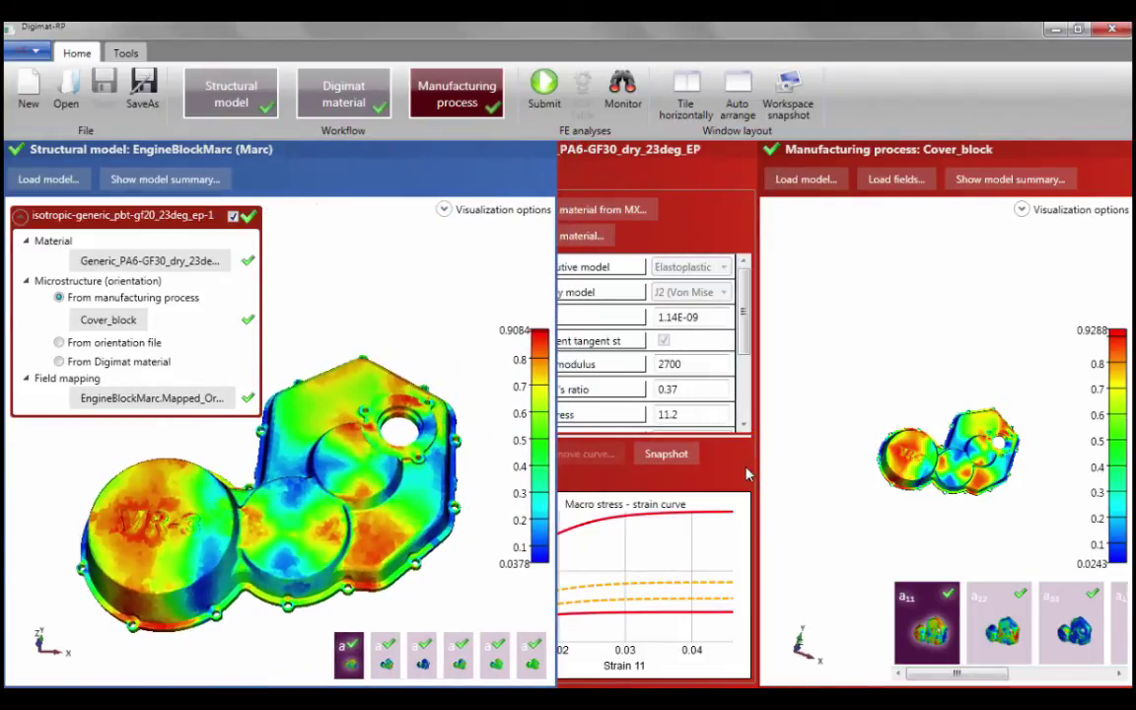
left_click_drag(755, 473, 557, 477)
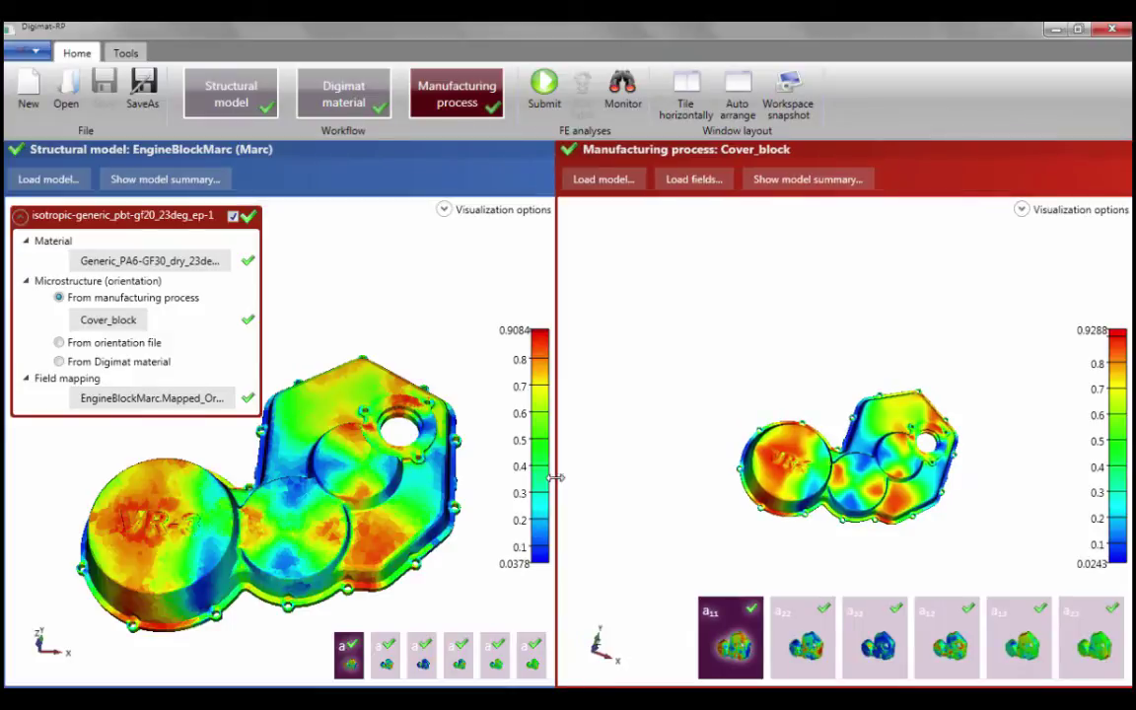
left_click(19, 215)
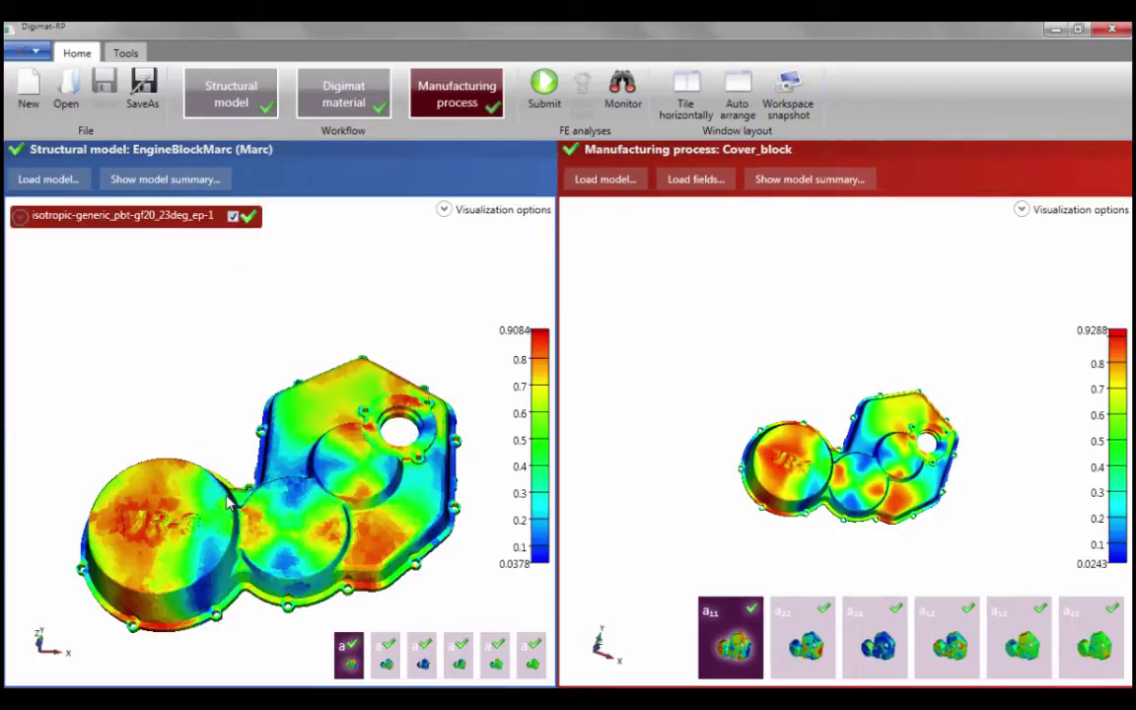
left_click_drag(800, 456, 907, 496)
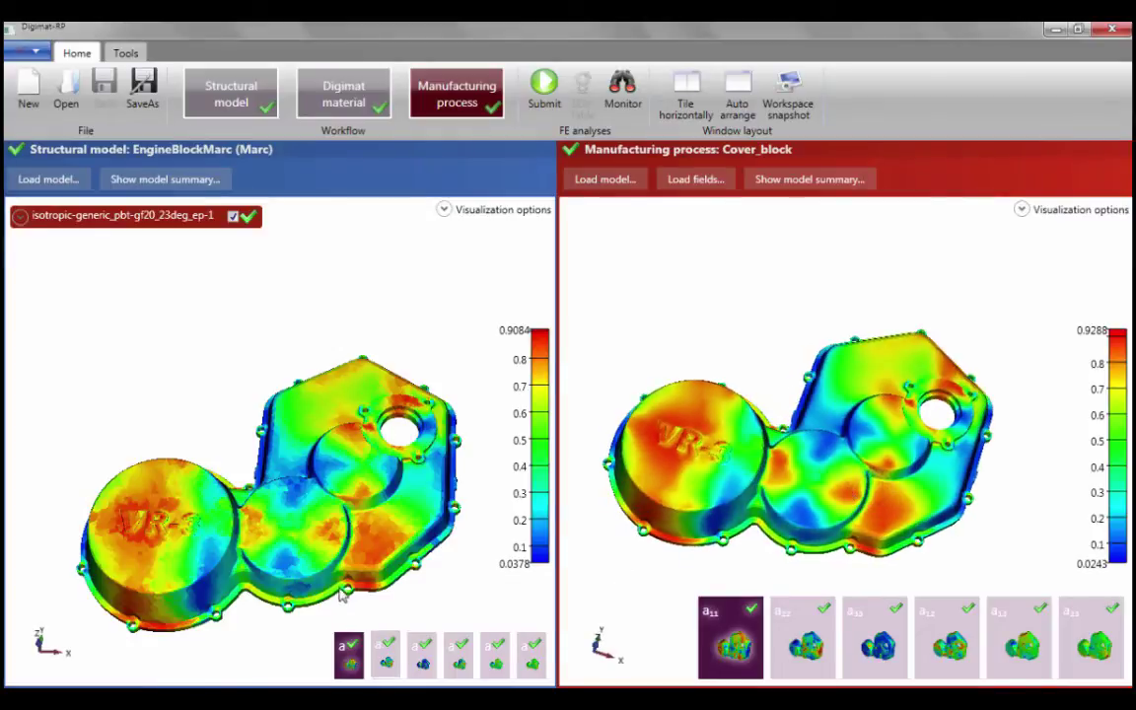
Submit EngineBlockMarc_DigimatCoupled to the default directory and run it locally on 1 CPU
left_click(543, 91)
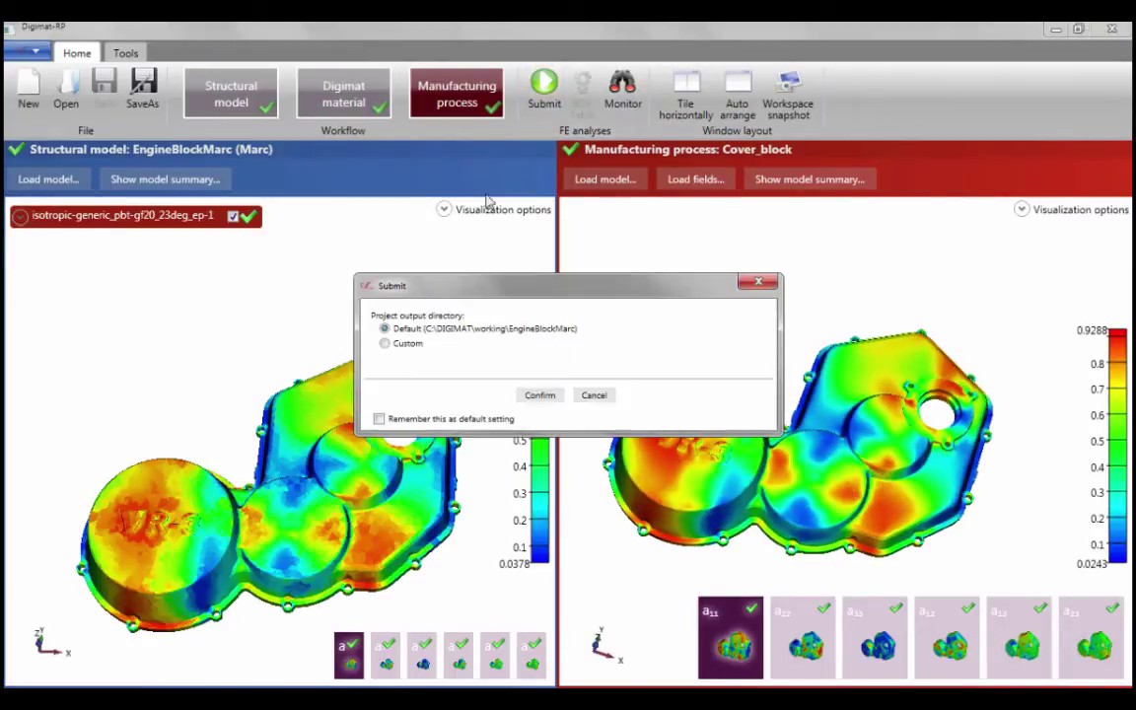
left_click(539, 394)
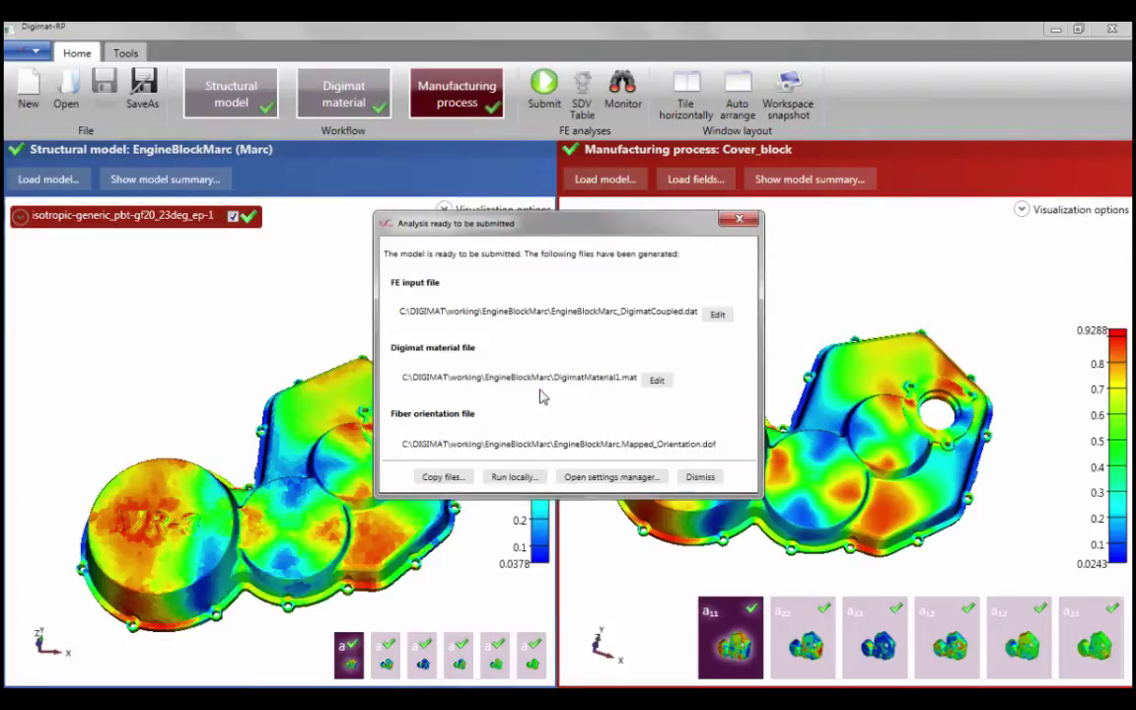
left_click(521, 476)
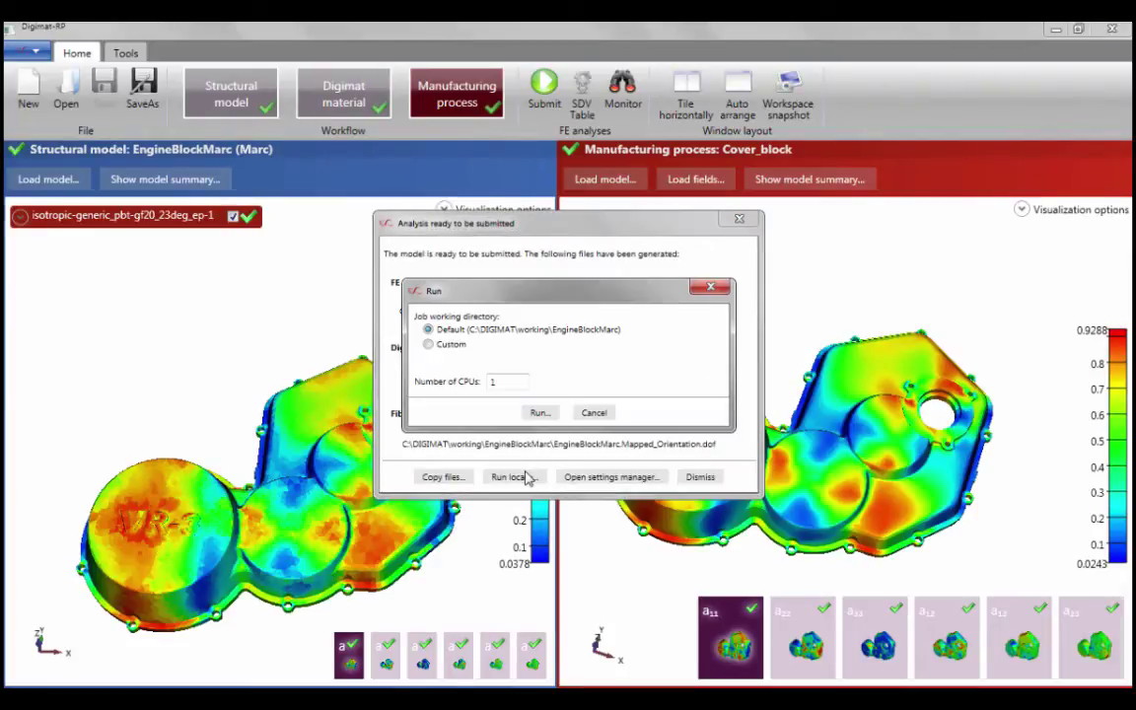
left_click(539, 416)
left_click(636, 416)
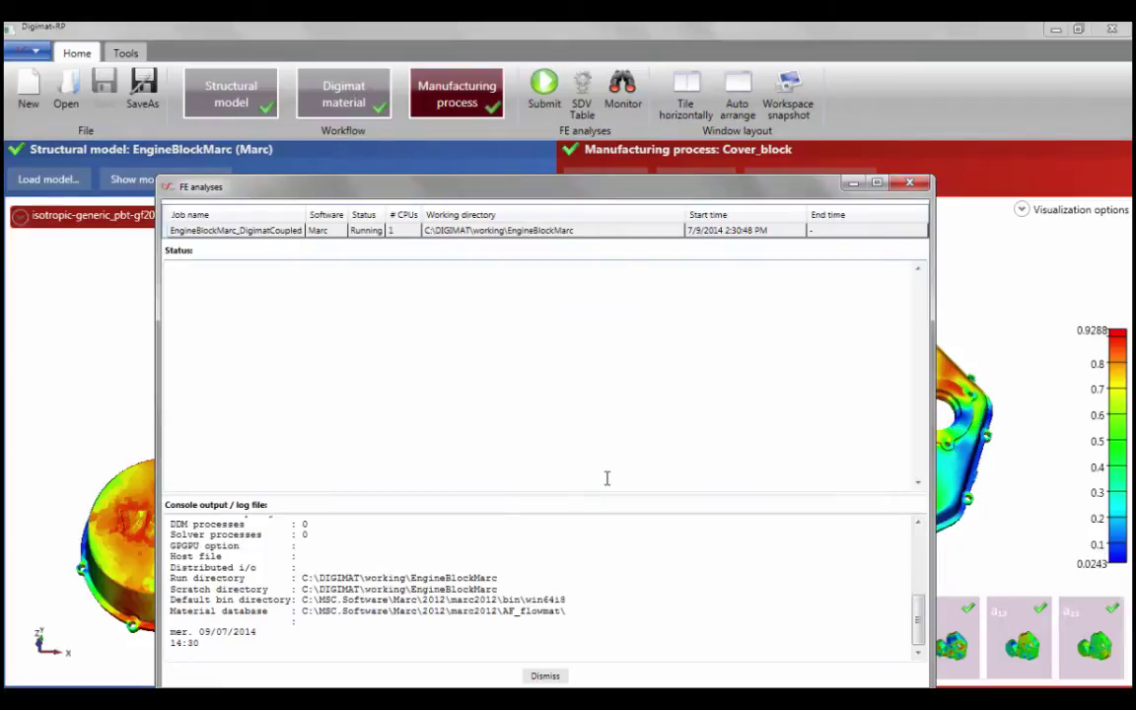